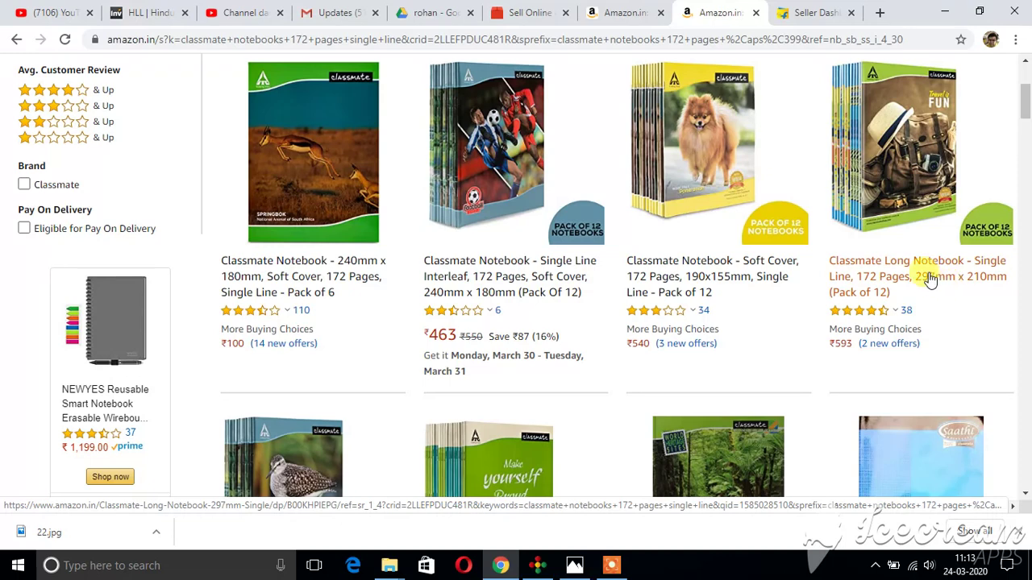
- Open the Classmate Long Notebook Single Line 172 Pages (Pack of 12) product page and copy its URL
{"action": "left_click", "coordinate": [927, 277]}
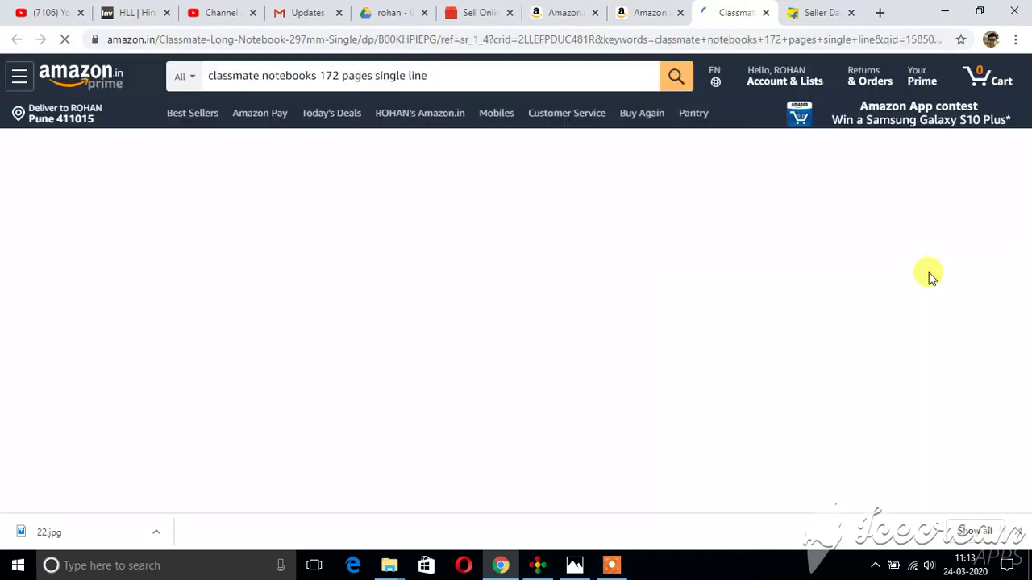
{"action": "left_click", "coordinate": [562, 42]}
{"action": "right_click", "coordinate": [563, 46]}
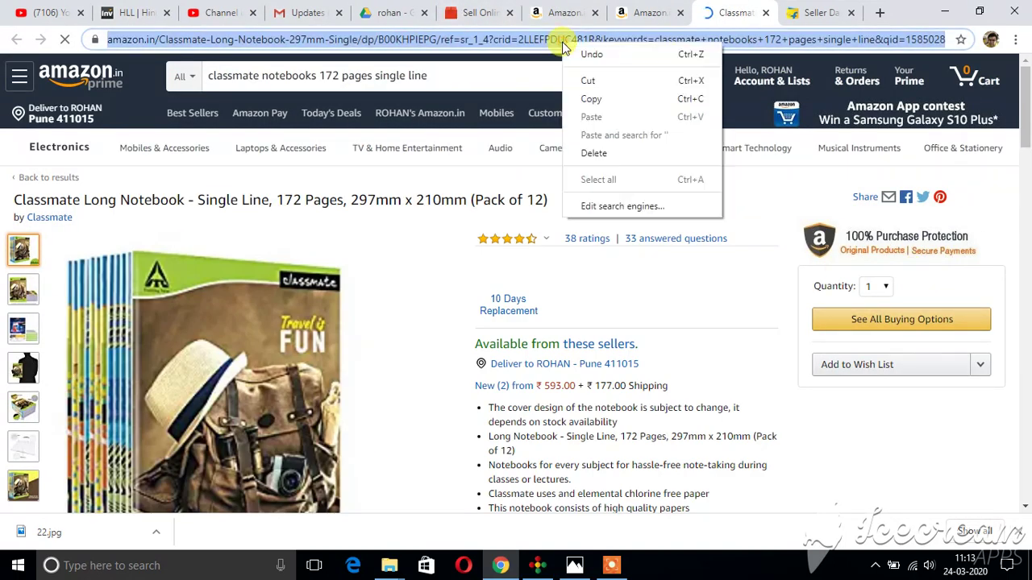
{"action": "left_click", "coordinate": [618, 80]}
- Switch to Club Factory Seller Central and open the product listing form that imports from Amazon
{"action": "left_click", "coordinate": [453, 13]}
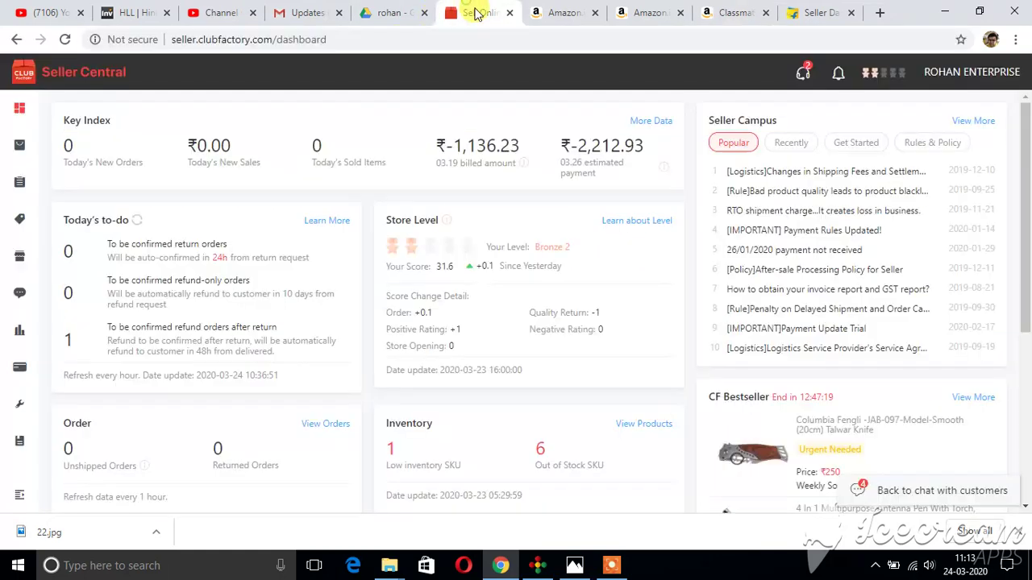
{"action": "left_click", "coordinate": [21, 185]}
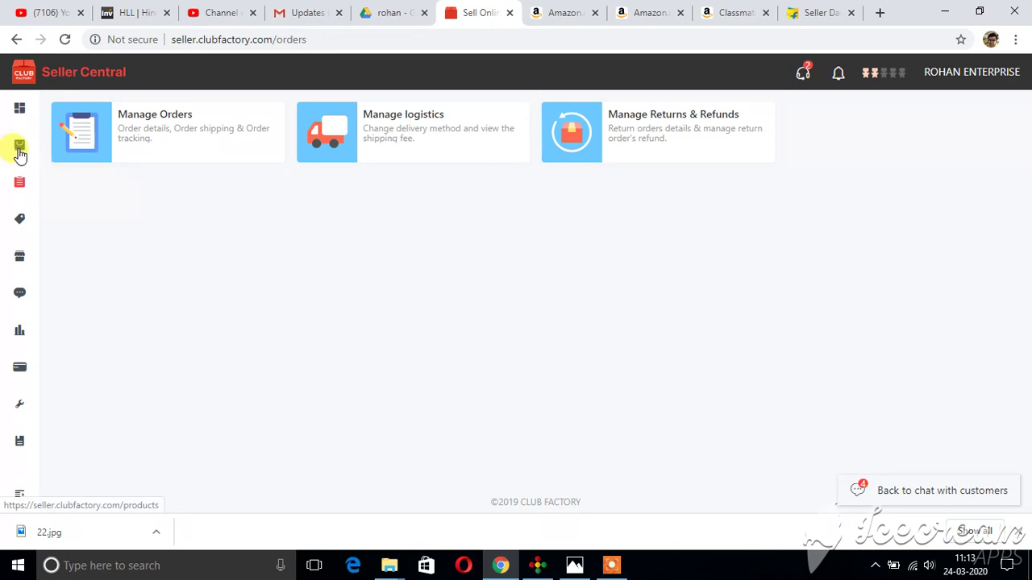
{"action": "left_click", "coordinate": [19, 148]}
{"action": "left_click", "coordinate": [901, 129]}
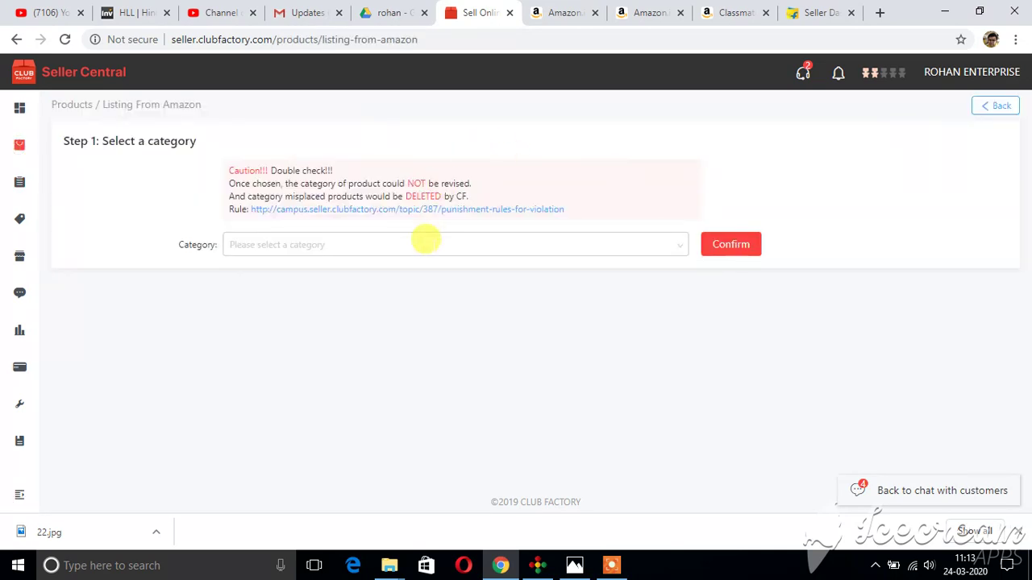
- Choose and confirm the category Office & Education / Paper Product / Notebook for the new listing
{"action": "left_click", "coordinate": [425, 242]}
{"action": "type", "text": "NOTEBOO"}
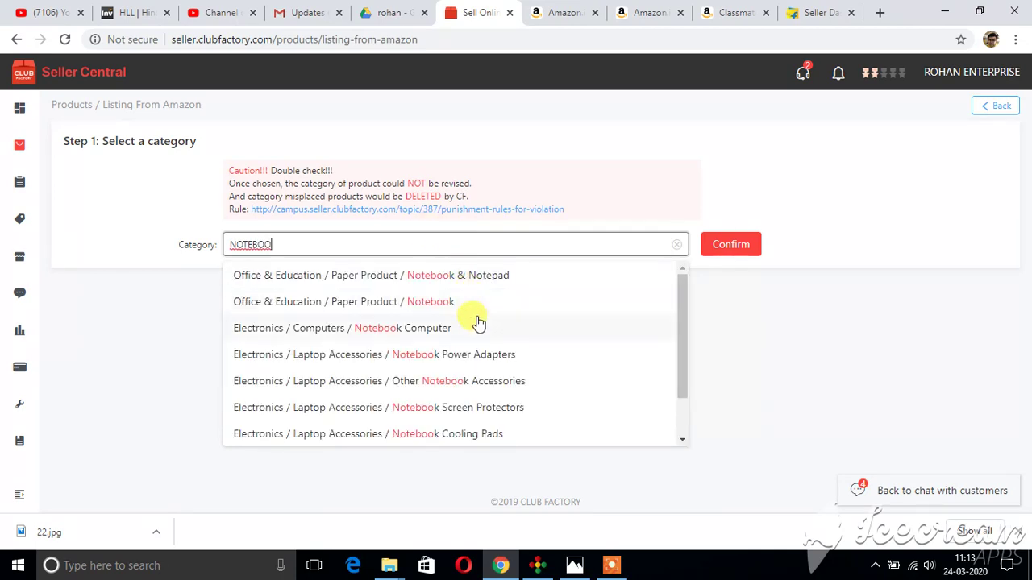
{"action": "left_click", "coordinate": [457, 303]}
{"action": "left_click", "coordinate": [733, 250]}
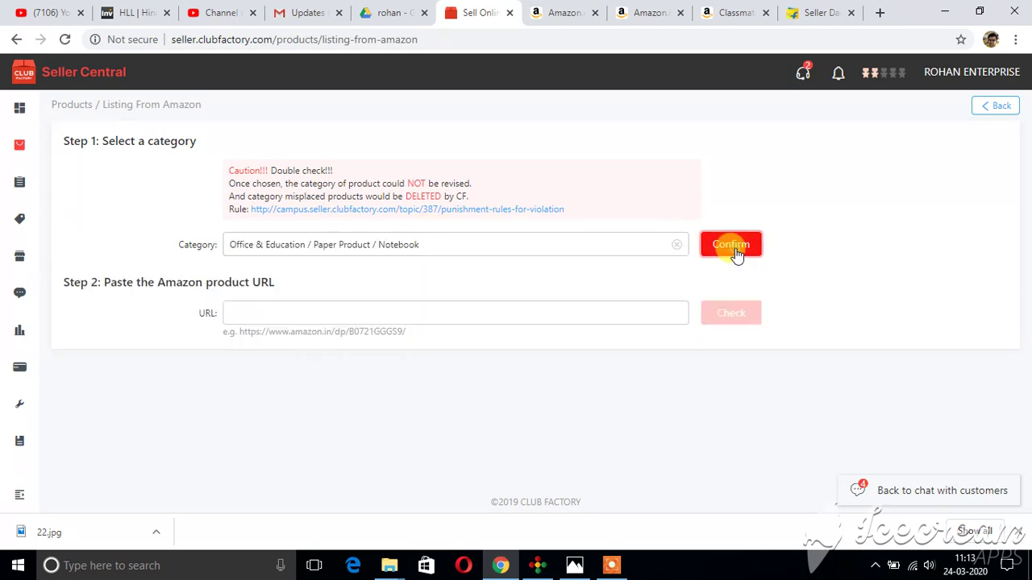
- Paste the copied Amazon product URL into the listing form and load the product's details
{"action": "left_click", "coordinate": [474, 307]}
{"action": "right_click", "coordinate": [482, 314]}
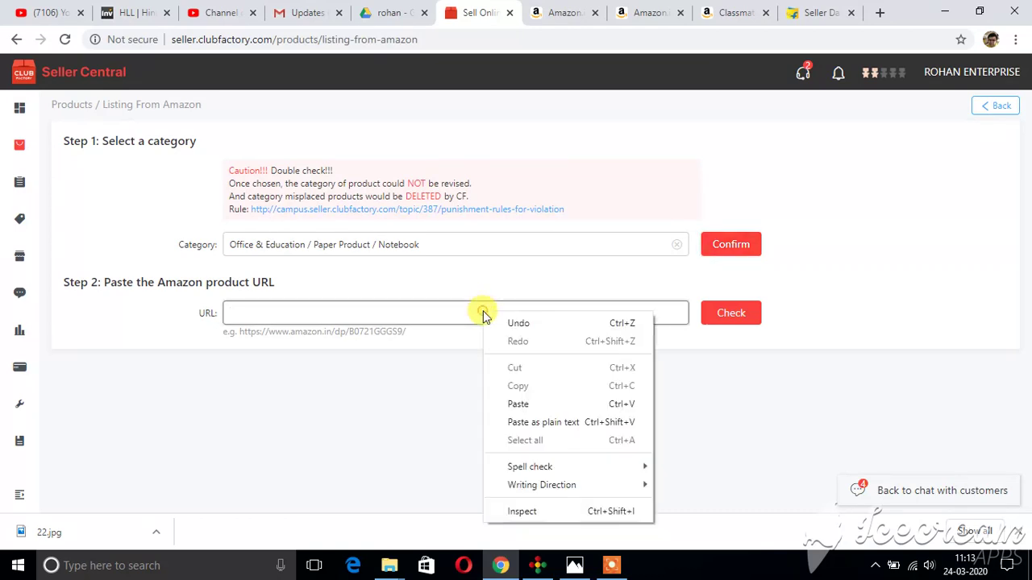
{"action": "left_click", "coordinate": [532, 404]}
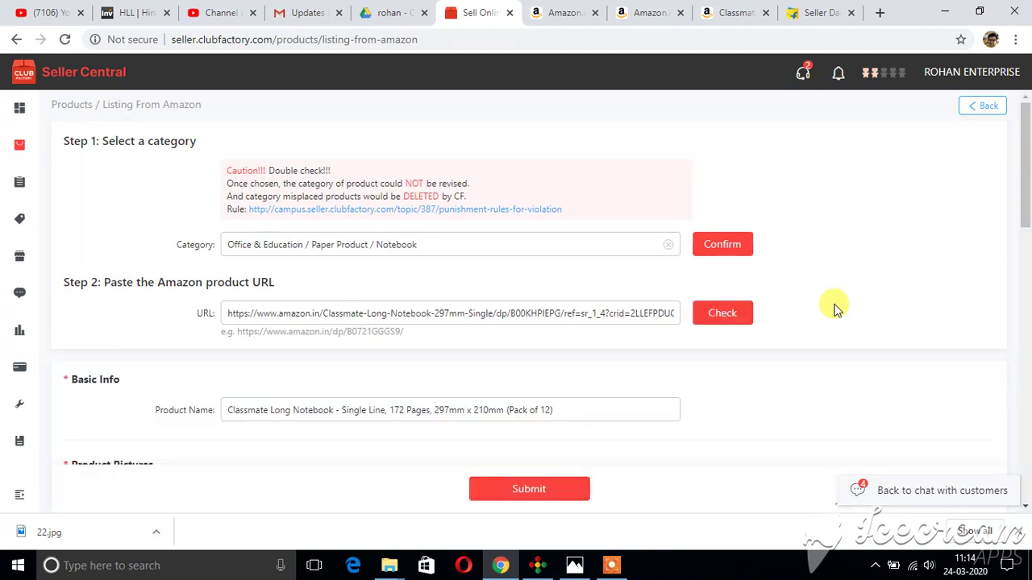
- Append "WITH 1 BALL PEN FREE" to the end of the product name
{"action": "scroll", "coordinate": [834, 309], "scroll_direction": "down", "scroll_amount": 2}
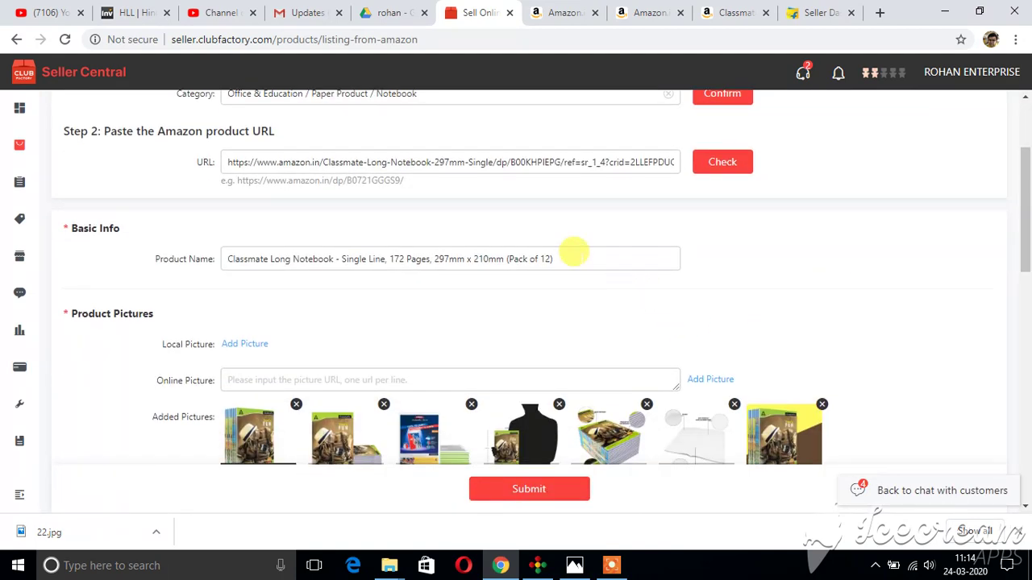
{"action": "left_click", "coordinate": [569, 257]}
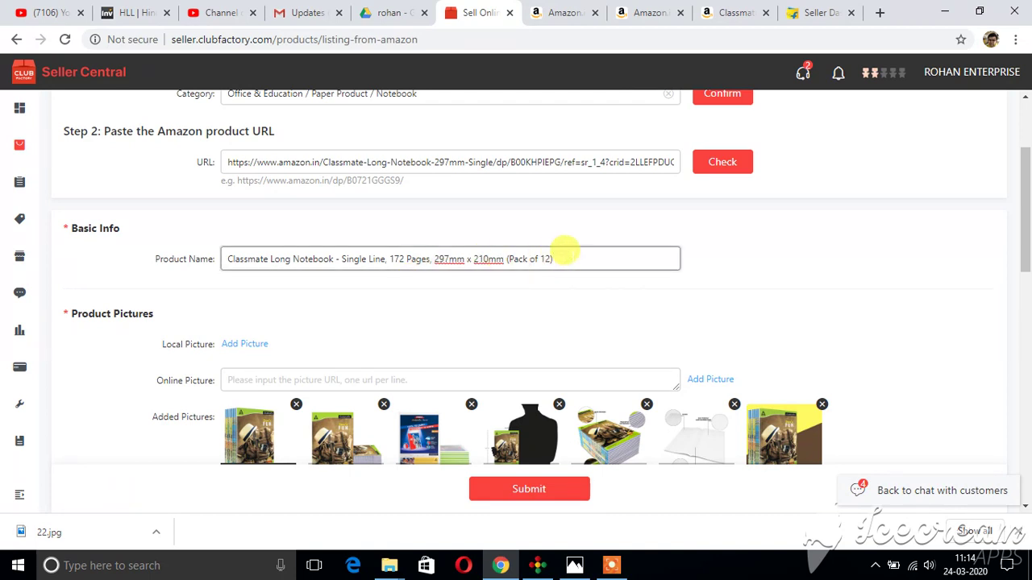
{"action": "type", "text": "WITH 1 BALL PEN FREE"}
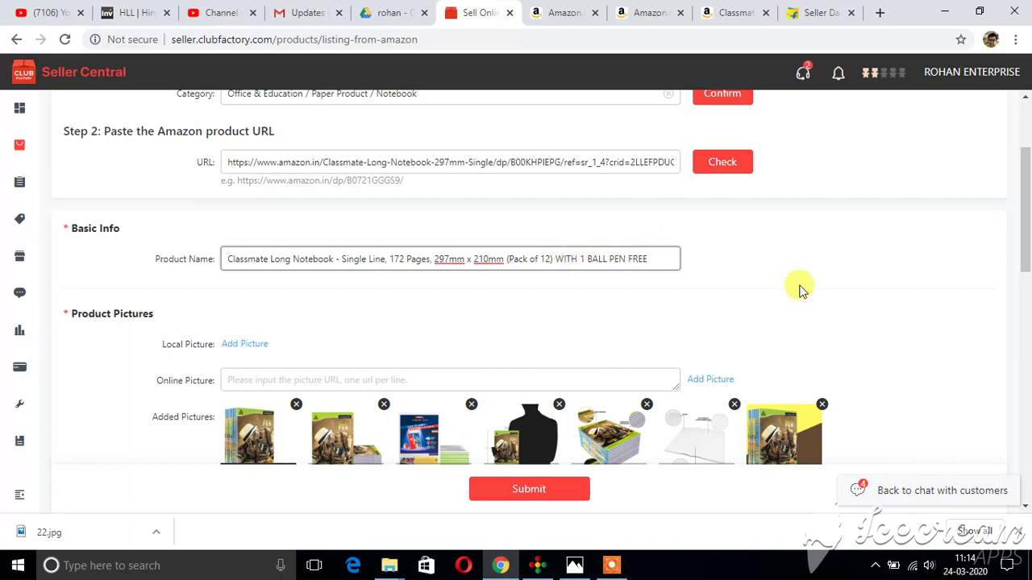
- Add Sky Blue and BLUE as the Color values in the SKU fields
{"action": "scroll", "coordinate": [774, 254], "scroll_direction": "down", "scroll_amount": 3}
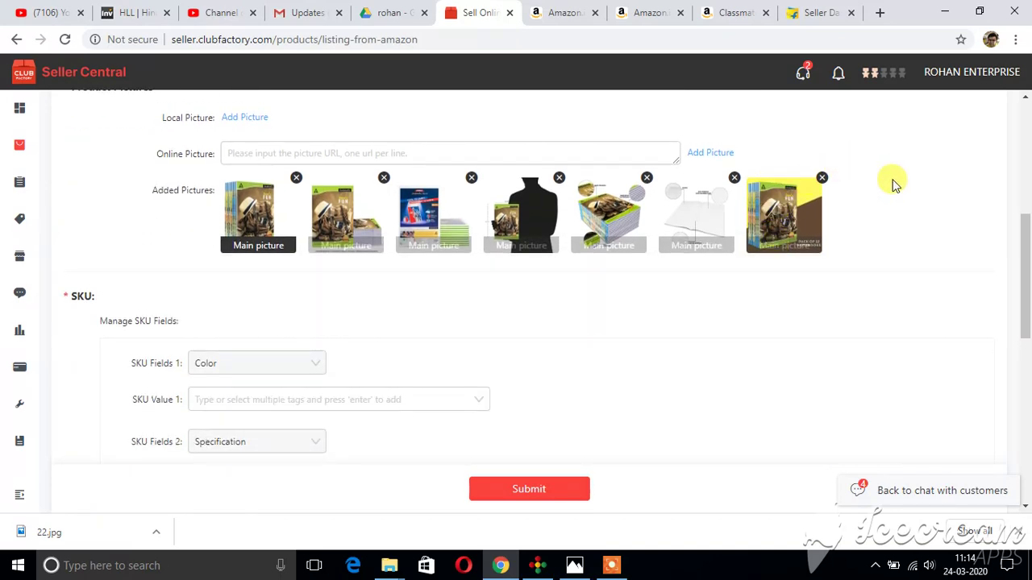
{"action": "scroll", "coordinate": [893, 185], "scroll_direction": "down", "scroll_amount": 2}
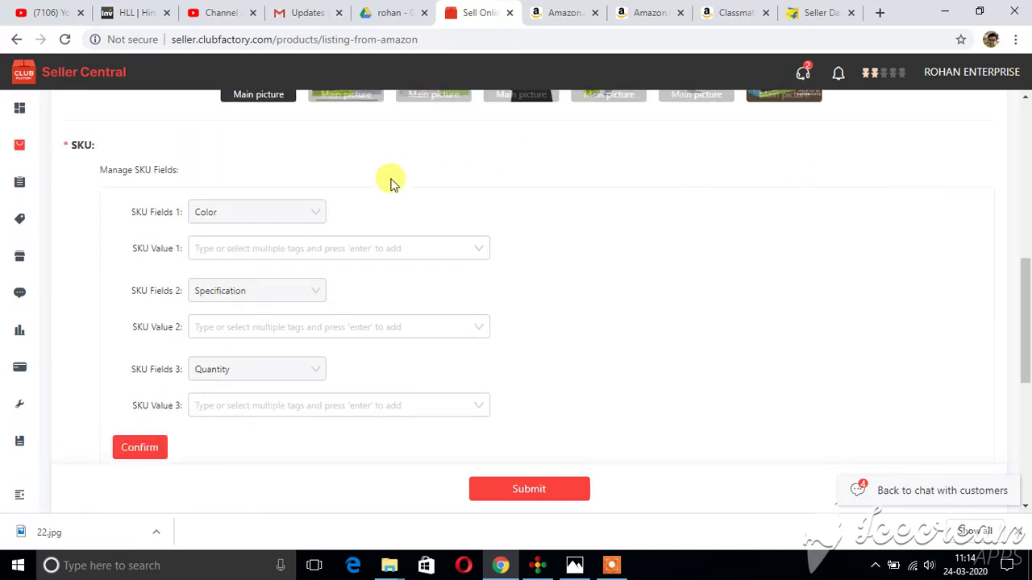
{"action": "left_click", "coordinate": [389, 250]}
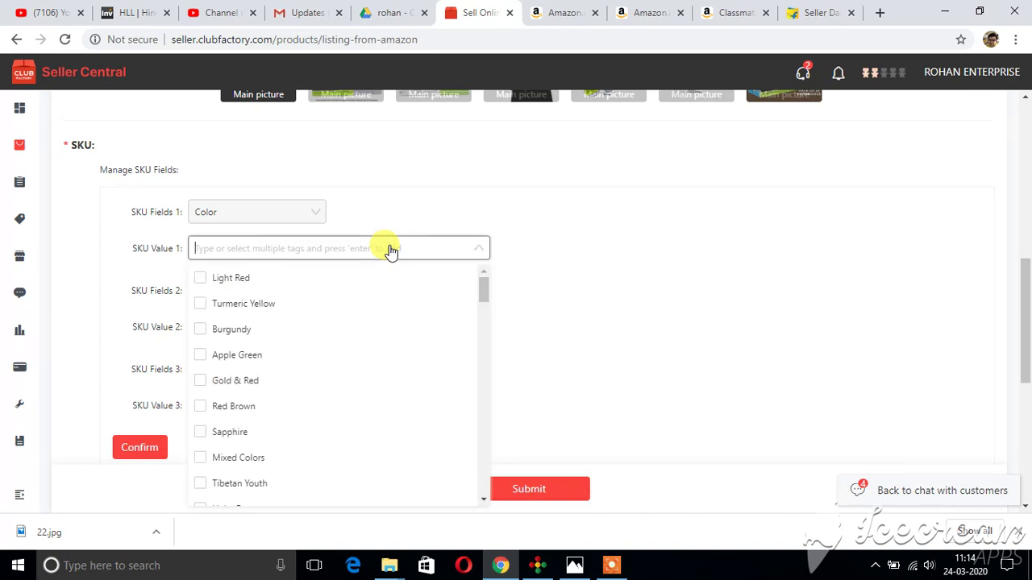
{"action": "type", "text": "BLUE"}
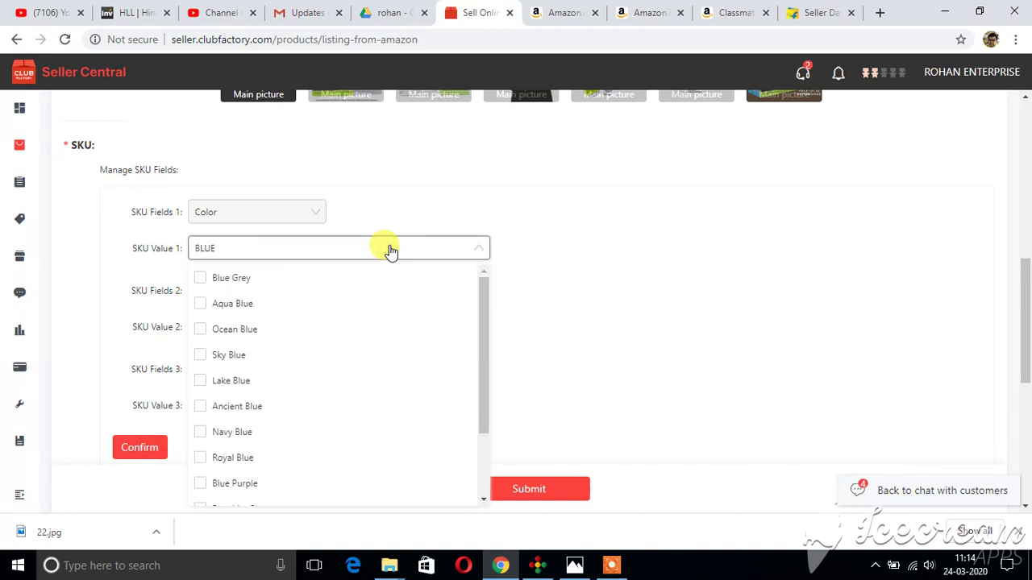
{"action": "left_click", "coordinate": [277, 354]}
{"action": "left_click", "coordinate": [601, 329]}
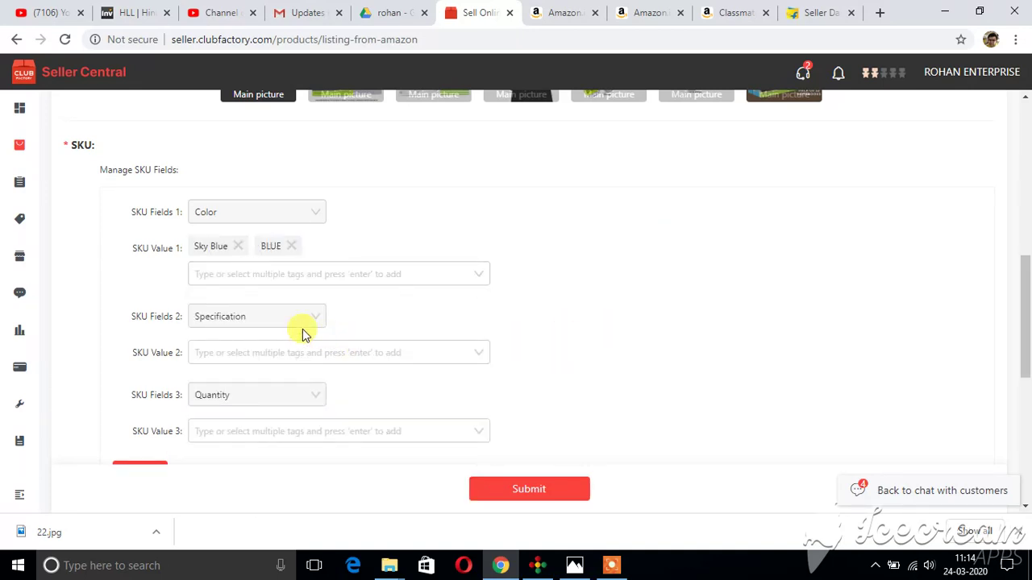
- Set the SKU Specification value to One Size and the Quantity value to 1 Pieces /set
{"action": "left_click", "coordinate": [268, 358]}
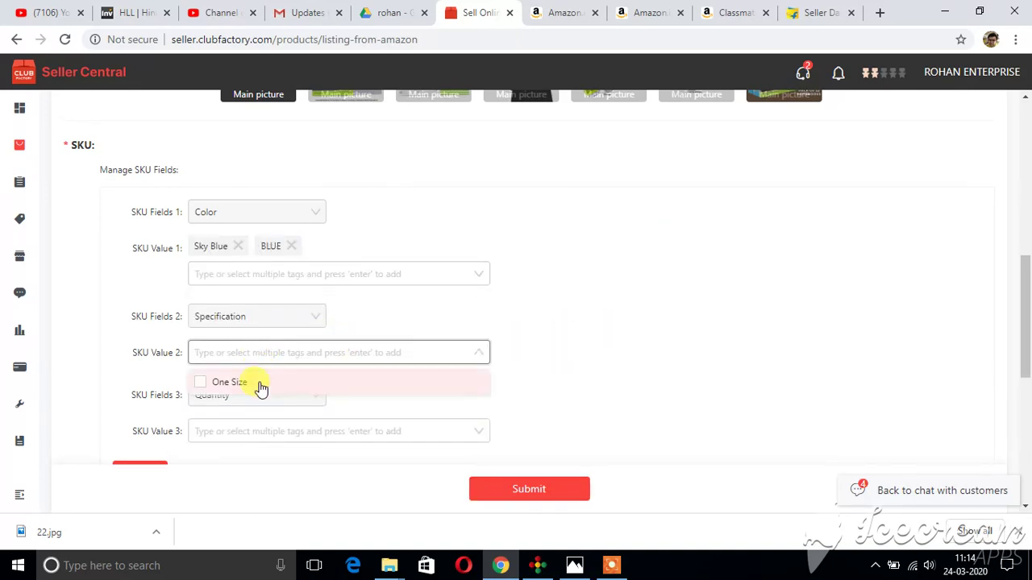
{"action": "left_click", "coordinate": [261, 385]}
{"action": "left_click", "coordinate": [682, 376]}
{"action": "scroll", "coordinate": [325, 344], "scroll_direction": "down", "scroll_amount": 2}
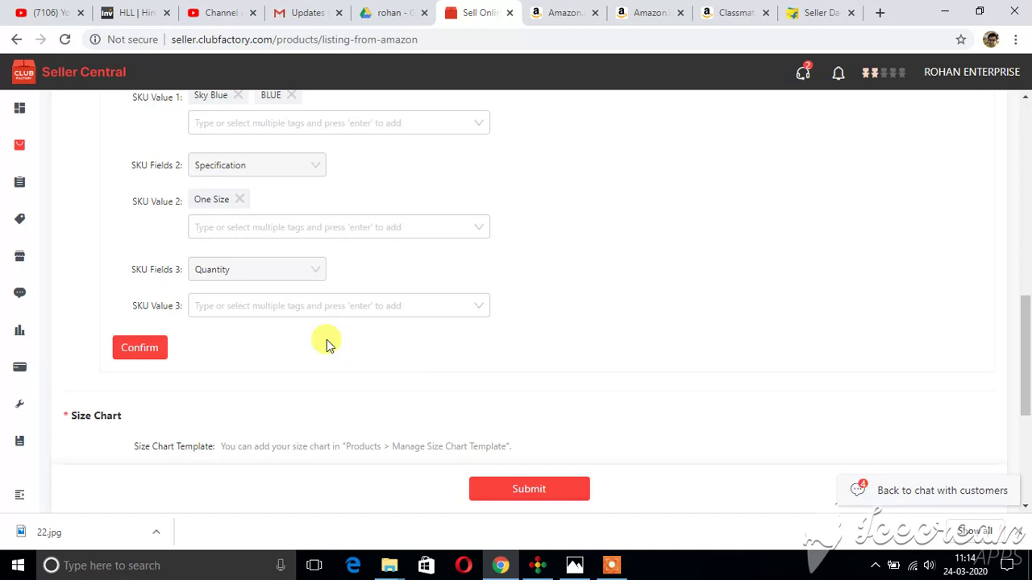
{"action": "left_click", "coordinate": [289, 317]}
{"action": "left_click", "coordinate": [265, 383]}
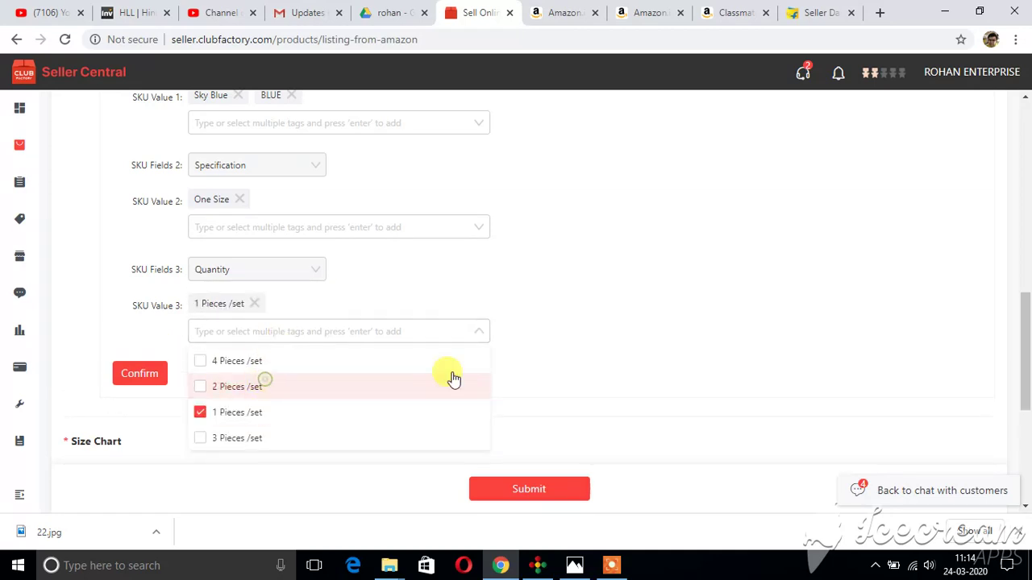
{"action": "left_click", "coordinate": [680, 330]}
- Add the Quantity value "12 NOTEBOOKS SET SINGLE LINE EXERCISE BOOK" and confirm the SKU fields
{"action": "left_click", "coordinate": [243, 335]}
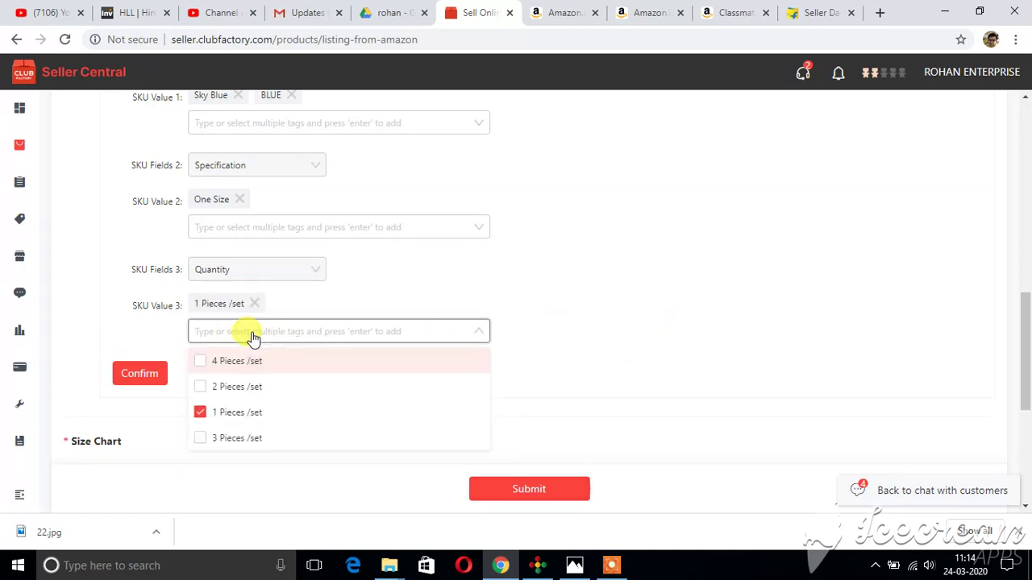
{"action": "type", "text": "12 NO"}
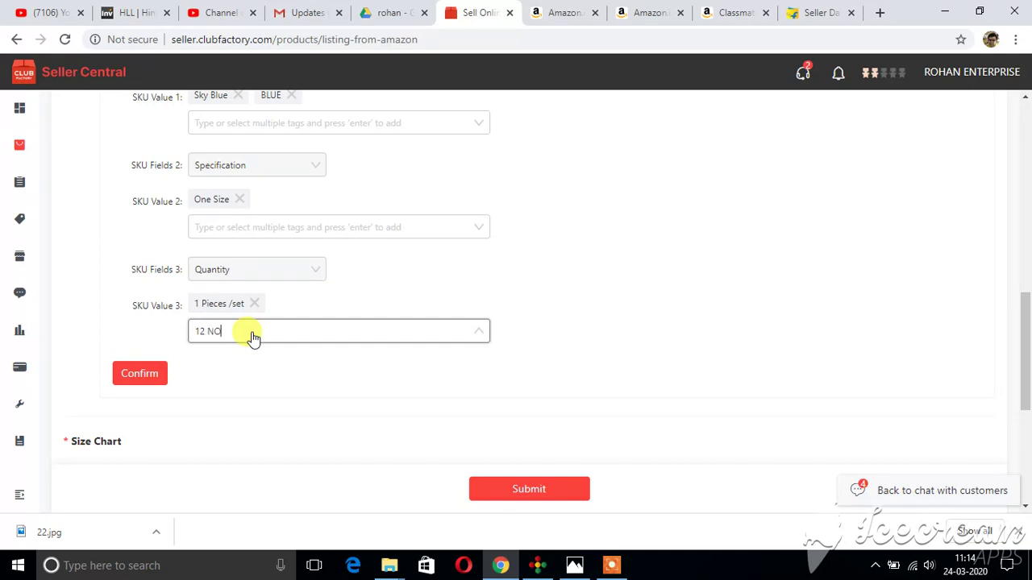
{"action": "type", "text": "TEBOOKS SET"}
{"action": "type", "text": "SINGLE LINE EXERCISE "}
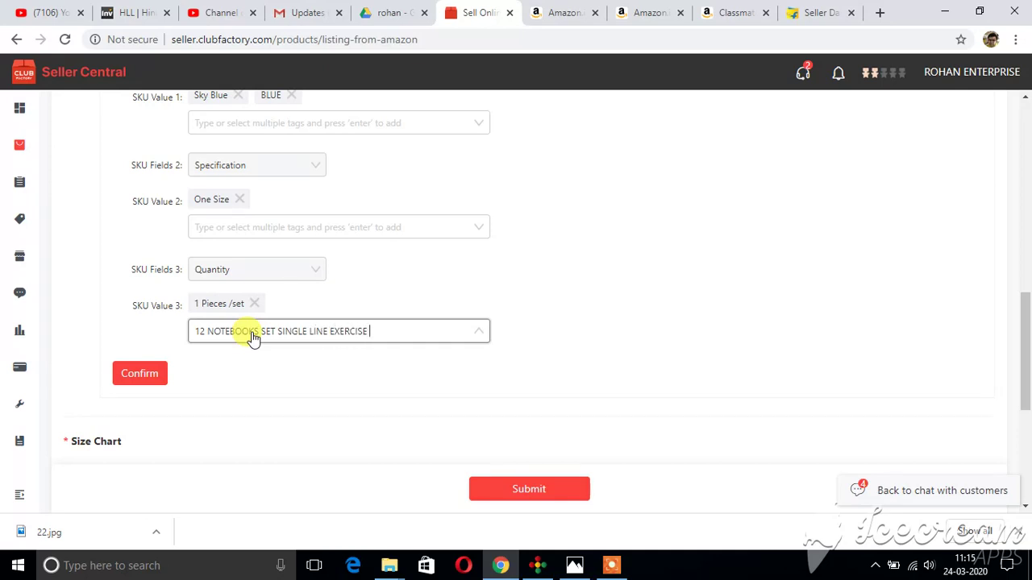
{"action": "type", "text": "BOOK"}
{"action": "left_click", "coordinate": [137, 370]}
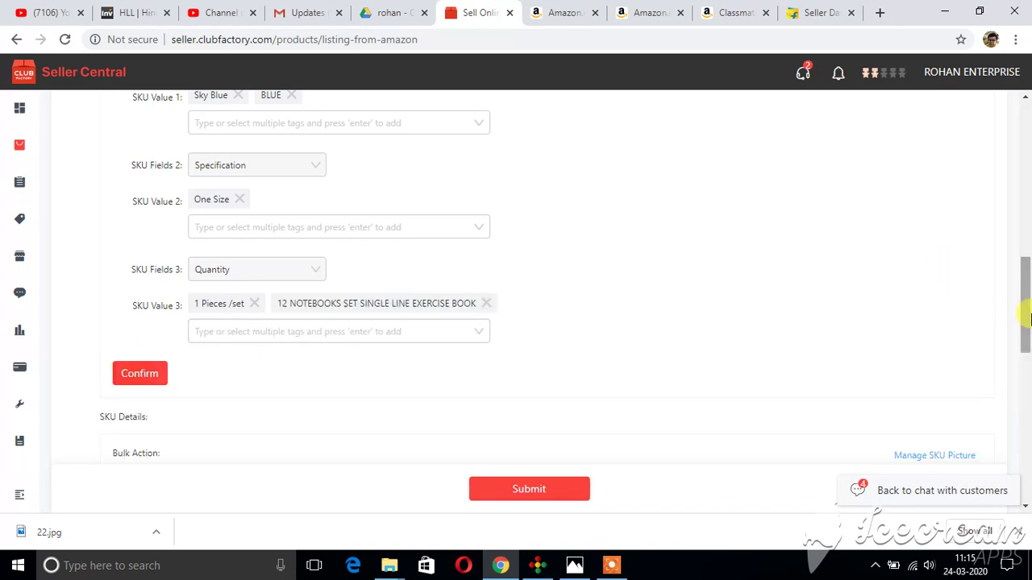
- Delete every SKU variant row except the Sky Blue, One Size, 1 Pieces /set one
{"action": "left_click_drag", "start_coordinate": [1028, 301], "coordinate": [1028, 371]}
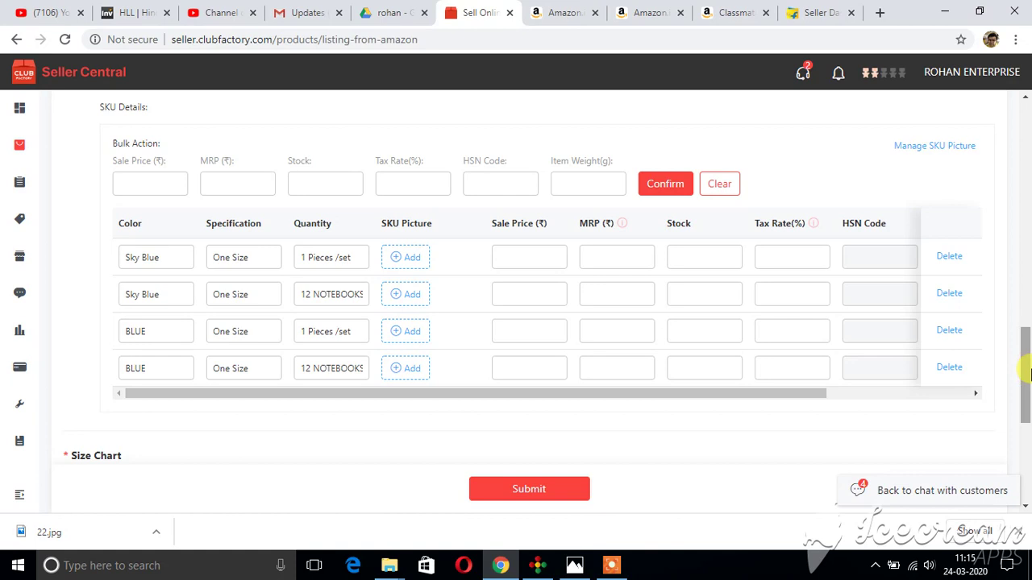
{"action": "left_click", "coordinate": [949, 369]}
{"action": "left_click", "coordinate": [951, 336]}
{"action": "left_click", "coordinate": [952, 296]}
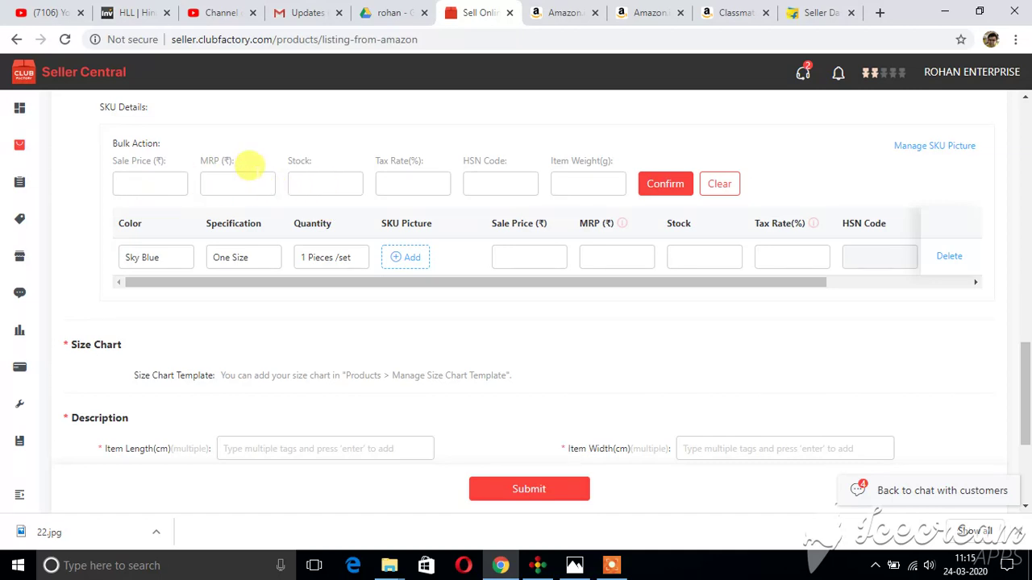
- Enter an MRP of 1200, a sale price of 700 and a stock of 10 in the SKU bulk values
{"action": "left_click", "coordinate": [241, 176]}
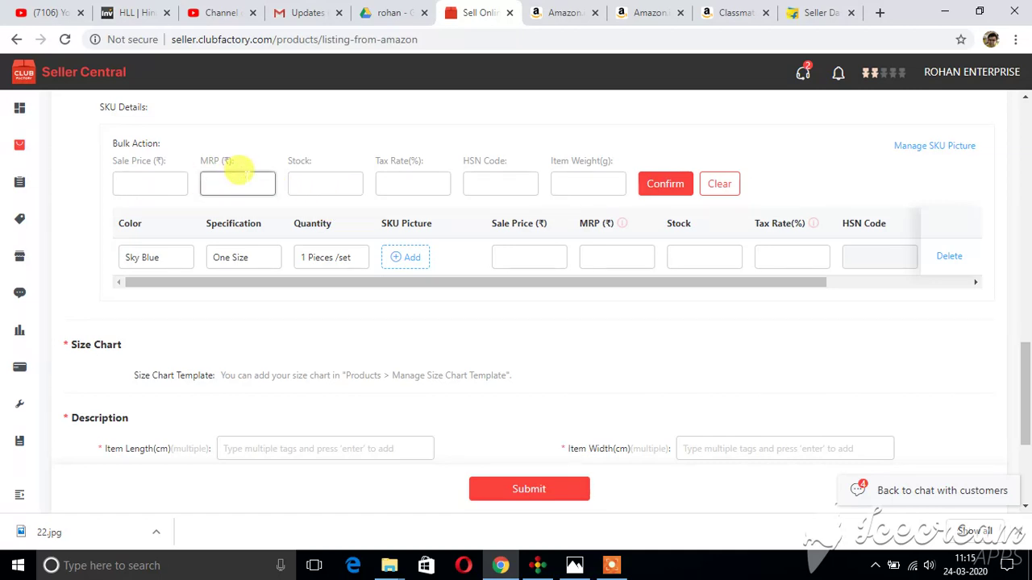
{"action": "type", "text": "1200"}
{"action": "left_click", "coordinate": [139, 174]}
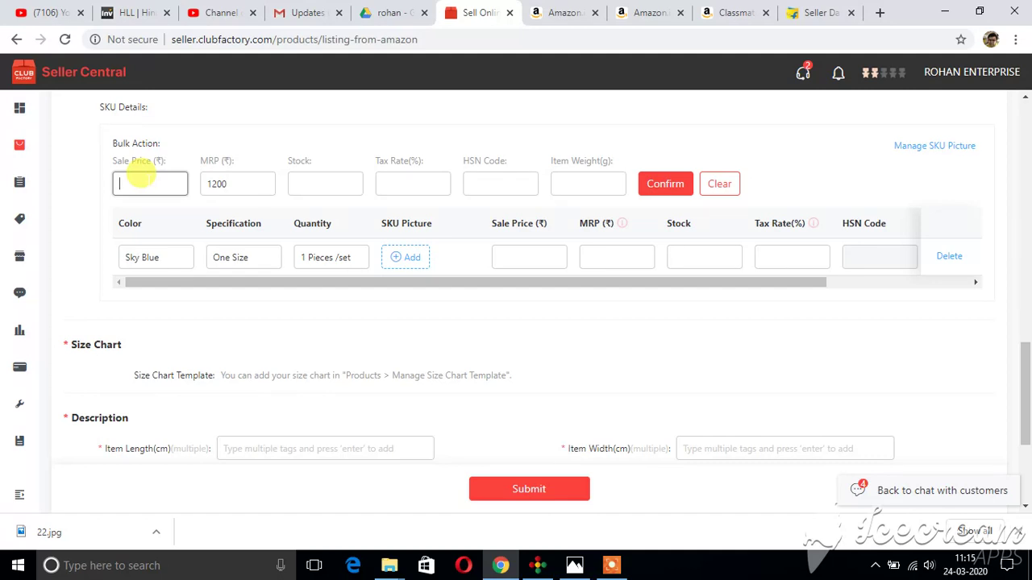
{"action": "type", "text": "700"}
{"action": "left_click", "coordinate": [339, 182]}
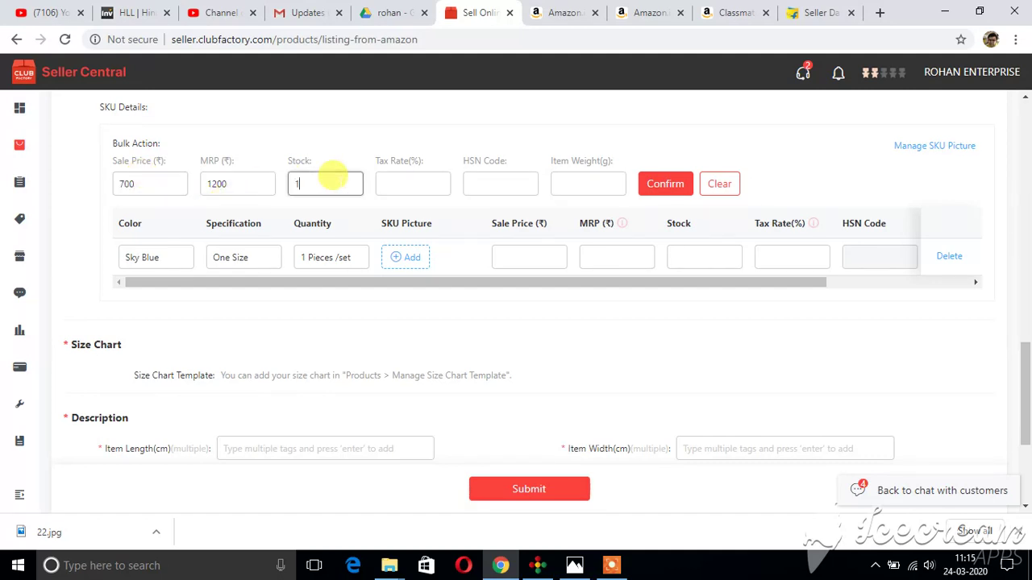
{"action": "type", "text": "10"}
- Enter tax rate 12%, HSN code 4820 and item weight 30 g, and apply the bulk values to the SKU
{"action": "left_click", "coordinate": [387, 183]}
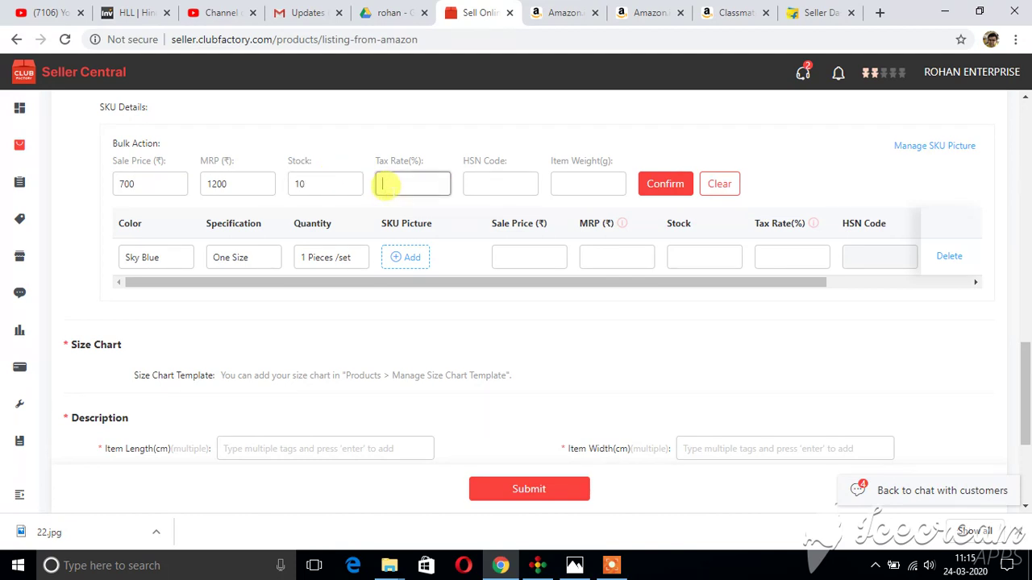
{"action": "type", "text": "12"}
{"action": "left_click", "coordinate": [494, 181]}
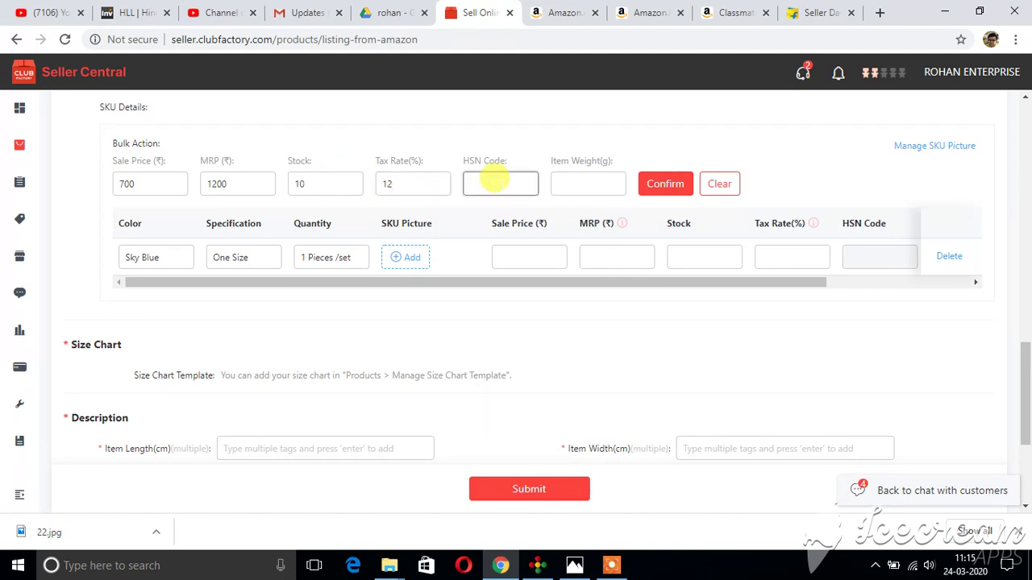
{"action": "mouse_move", "coordinate": [574, 565]}
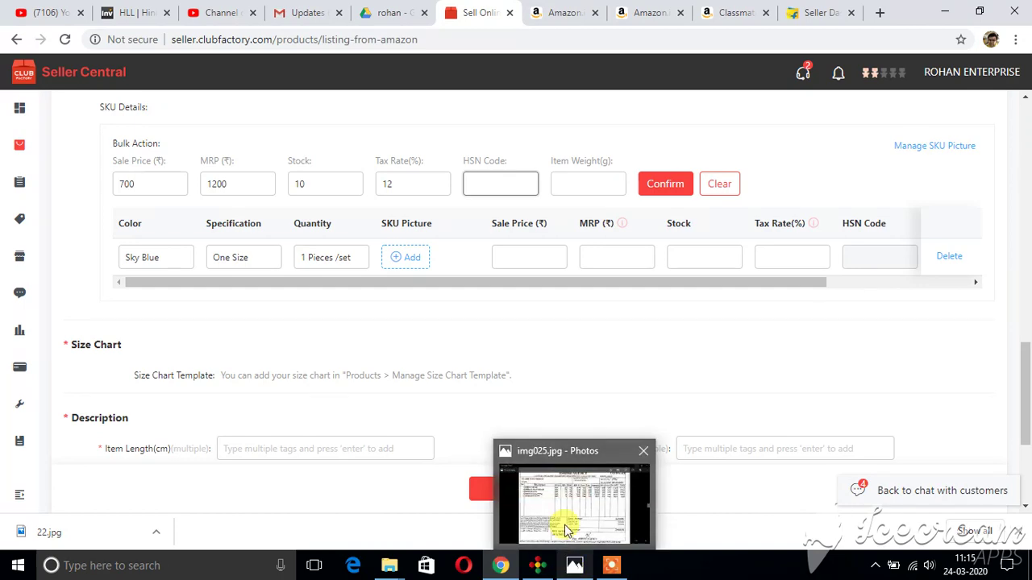
{"action": "mouse_move", "coordinate": [566, 525]}
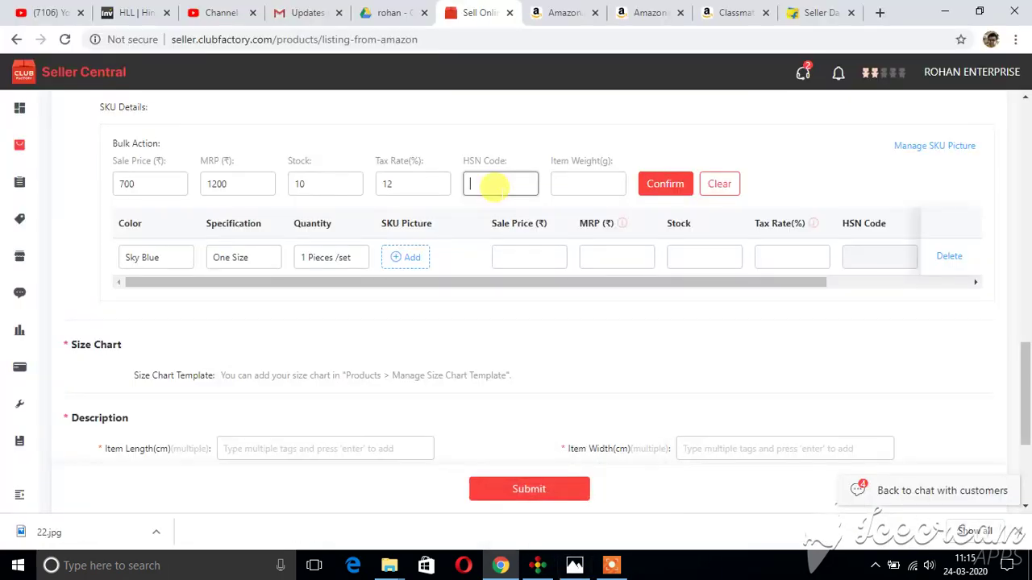
{"action": "type", "text": "4820"}
{"action": "left_click", "coordinate": [589, 167]}
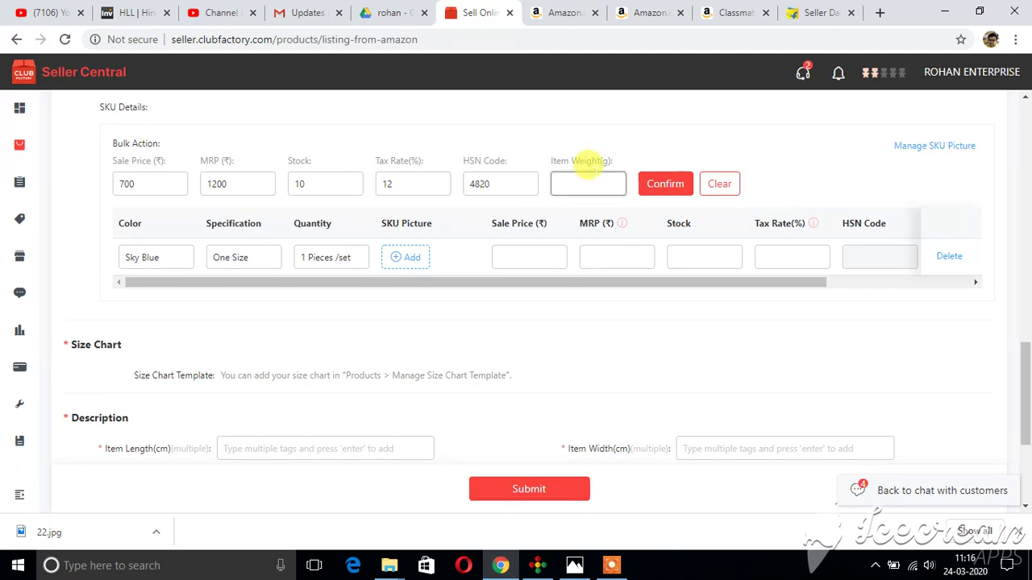
{"action": "type", "text": "30"}
{"action": "left_click", "coordinate": [665, 184]}
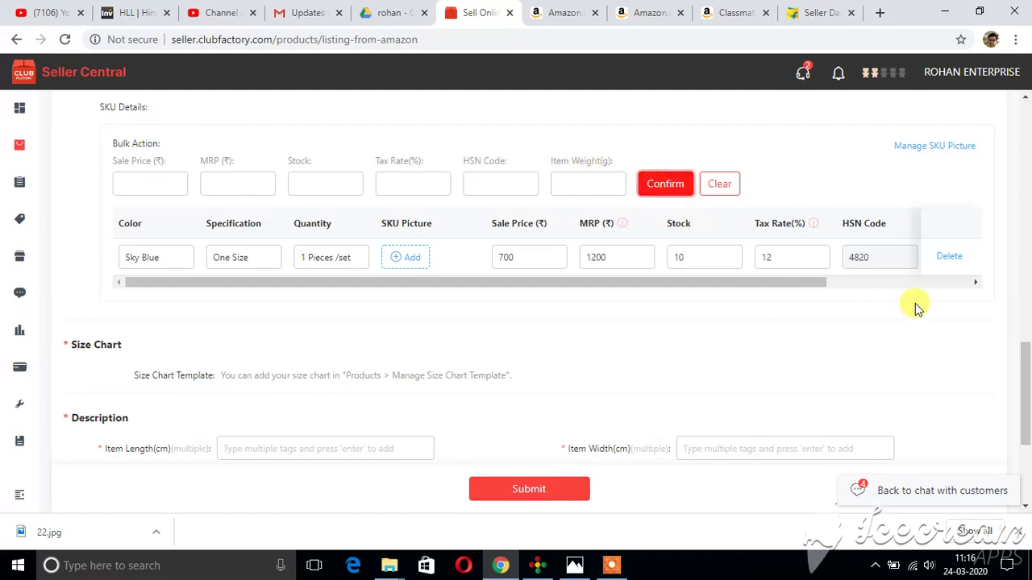
- Enter "CLASSMATE NOTEBOOK SINGLE LINE 172PGS SET OF" as the Seller Sku of the remaining variant
{"action": "left_click", "coordinate": [955, 282]}
{"action": "left_click", "coordinate": [876, 257]}
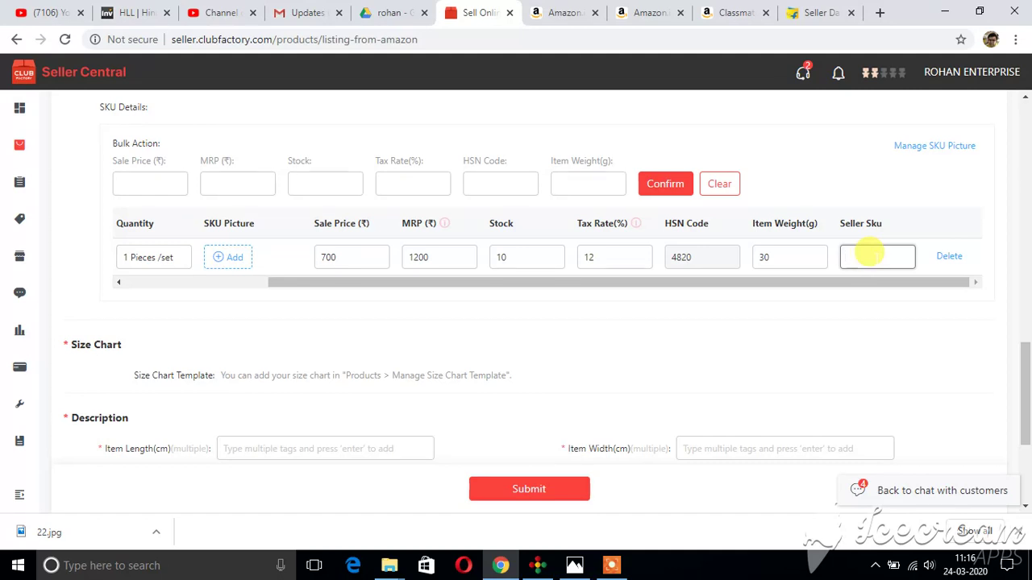
{"action": "type", "text": "CLASS"}
{"action": "type", "text": "MATE "}
{"action": "type", "text": "NOTEB"}
{"action": "type", "text": "OOK"}
{"action": "type", "text": "SINGLE"}
{"action": "type", "text": " LINE"}
{"action": "type", "text": " 172"}
{"action": "type", "text": "PGS"}
{"action": "type", "text": " SE"}
{"action": "type", "text": "T"}
{"action": "type", "text": " OF"}
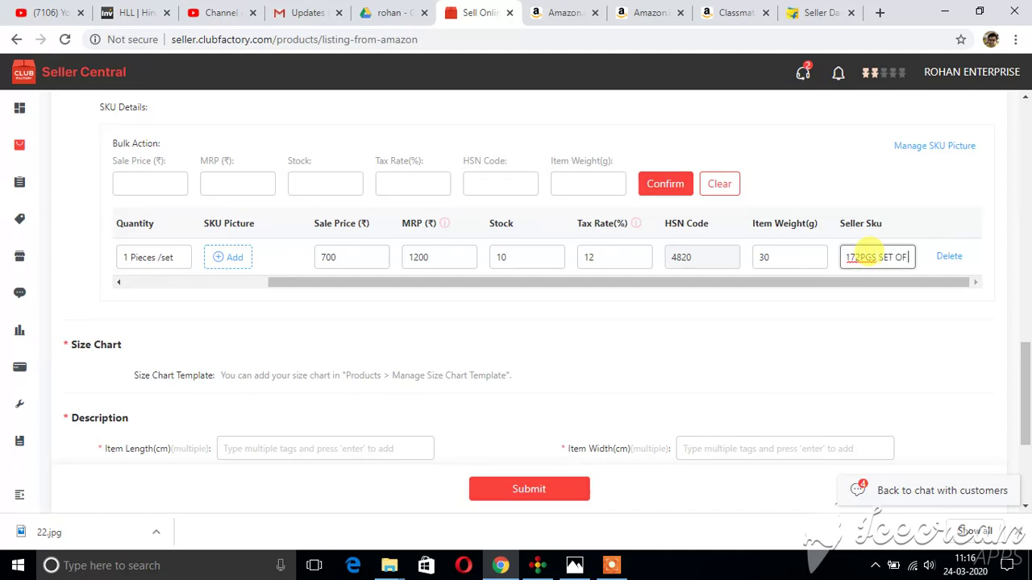